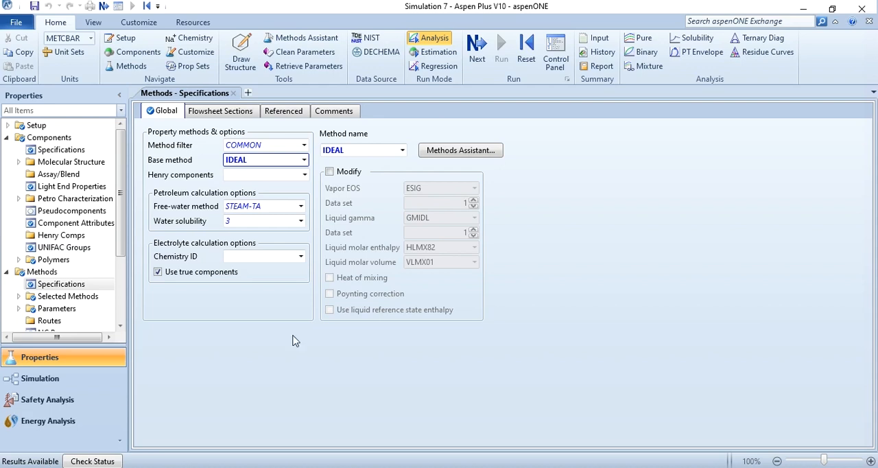
Create a pure-component analysis of the thermodynamic property PL for the liquid phase, with WATER as the selected component
{"action": "left_click", "coordinate": [640, 41]}
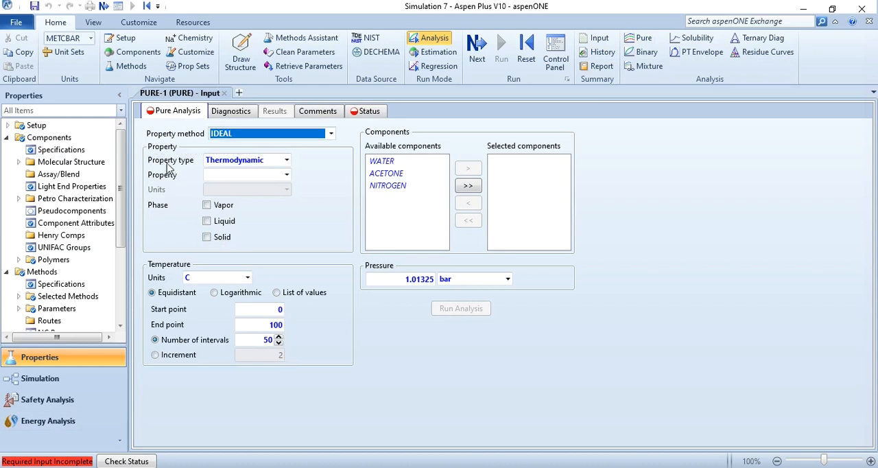
{"action": "left_click", "coordinate": [271, 178]}
{"action": "scroll", "coordinate": [273, 184], "scroll_direction": "down", "scroll_amount": 1}
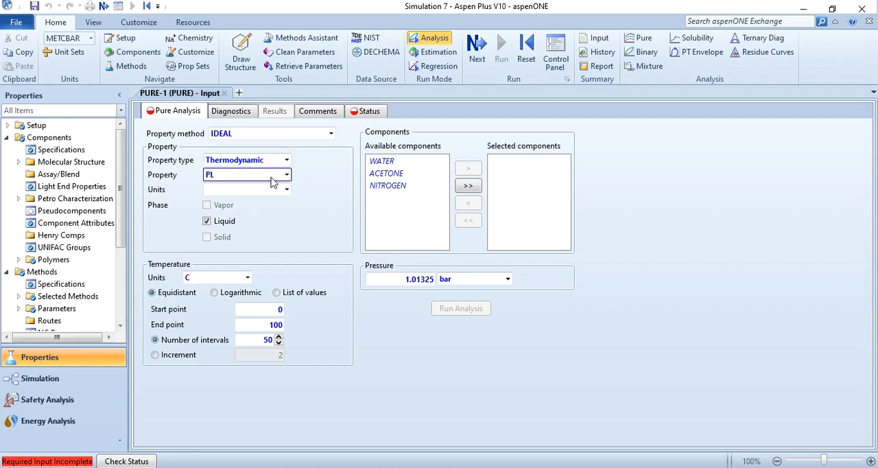
{"action": "left_click", "coordinate": [383, 162]}
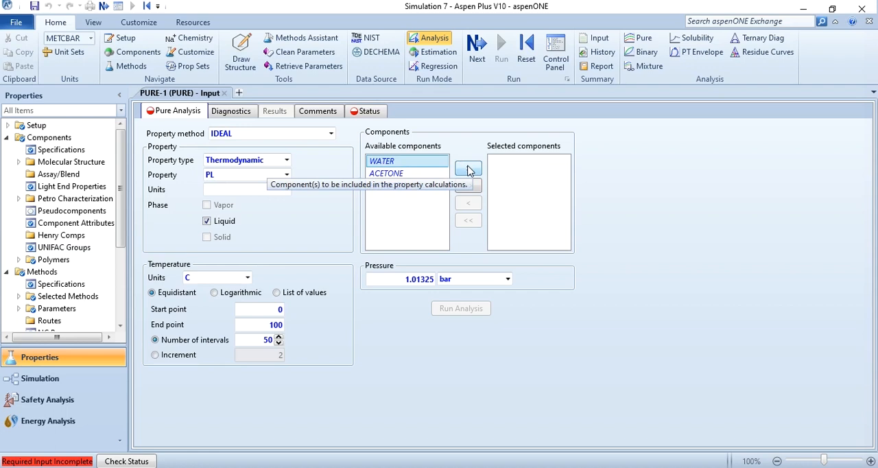
{"action": "left_click", "coordinate": [468, 171]}
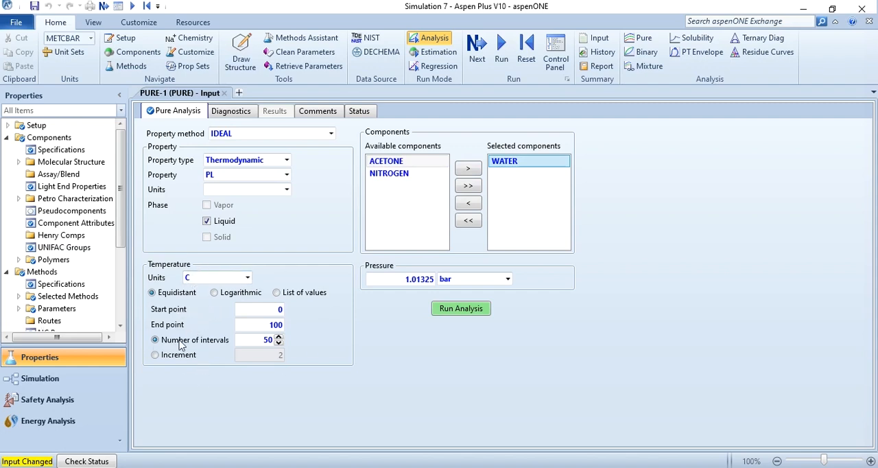
Switch the analysis temperatures to a list of values and enter 60 and 100 °C
{"action": "left_click", "coordinate": [276, 293]}
{"action": "left_click", "coordinate": [245, 321]}
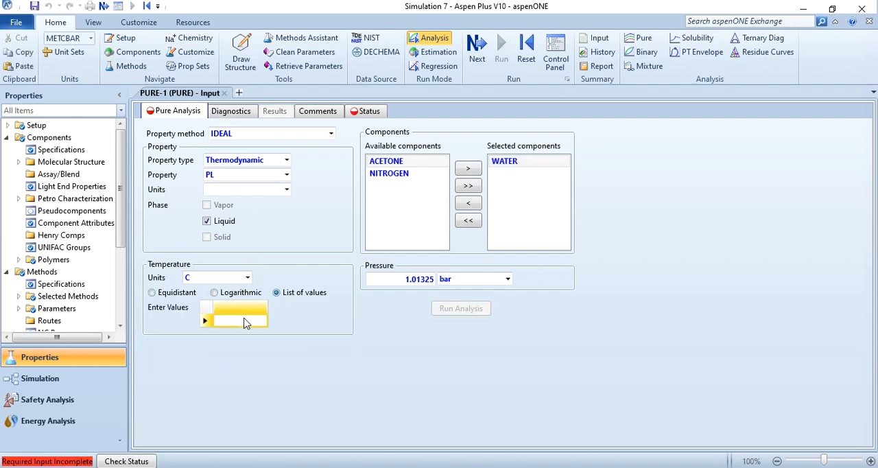
{"action": "type", "text": "60"}
{"action": "key", "text": "Return"}
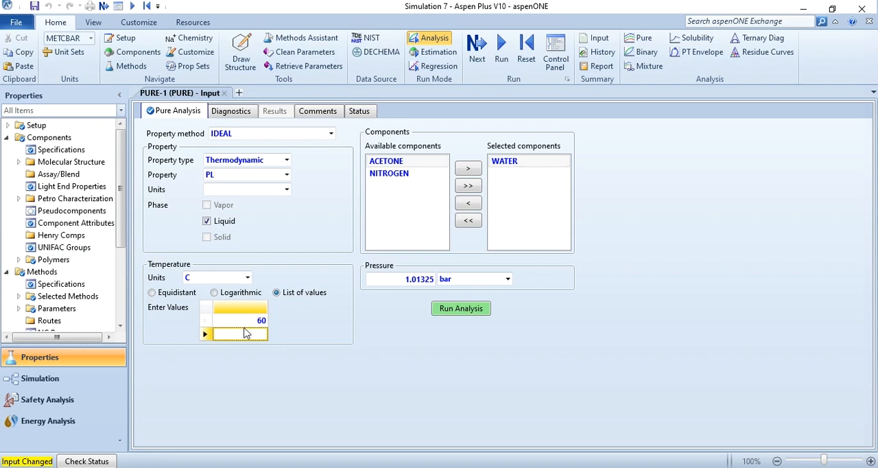
{"action": "type", "text": "100"}
{"action": "key", "text": "Return"}
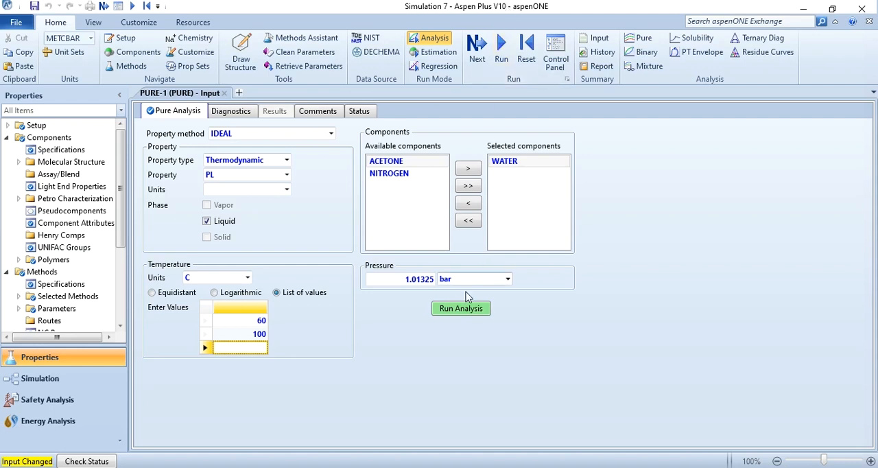
Run the pure-component analysis for WATER and open its results table
{"action": "left_click", "coordinate": [501, 55]}
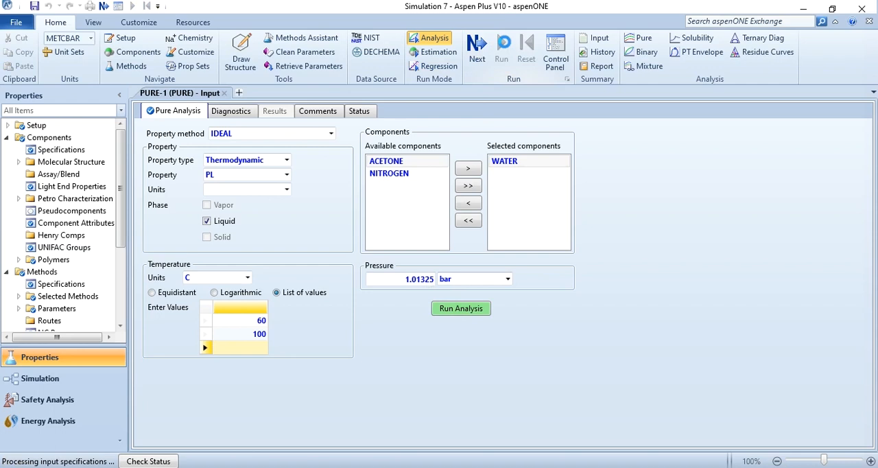
{"action": "left_click", "coordinate": [278, 117]}
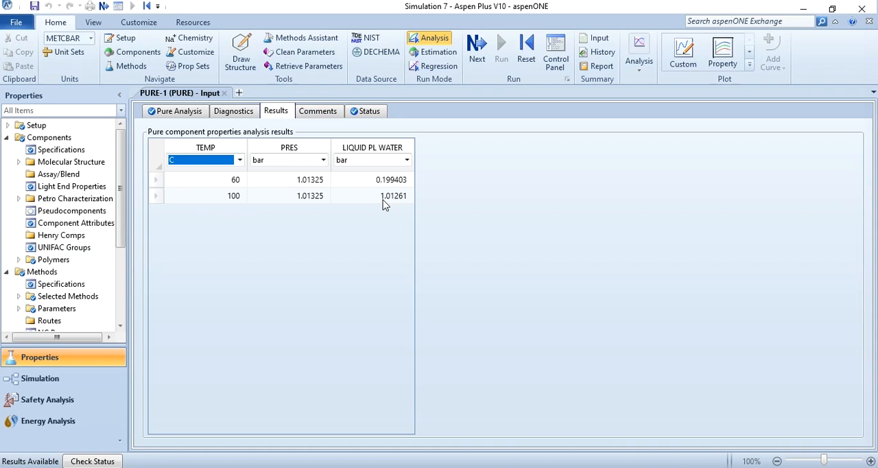
Return to the analysis input and replace WATER with ACETONE as the selected component
{"action": "left_click", "coordinate": [190, 112]}
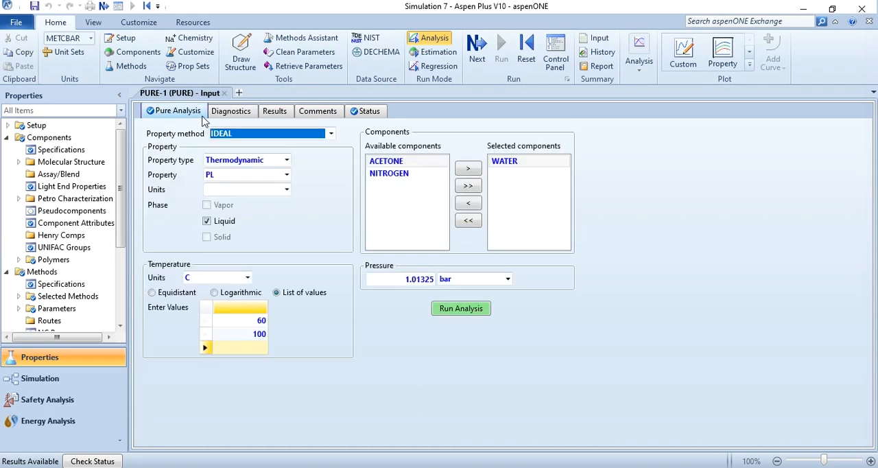
{"action": "left_click", "coordinate": [536, 164]}
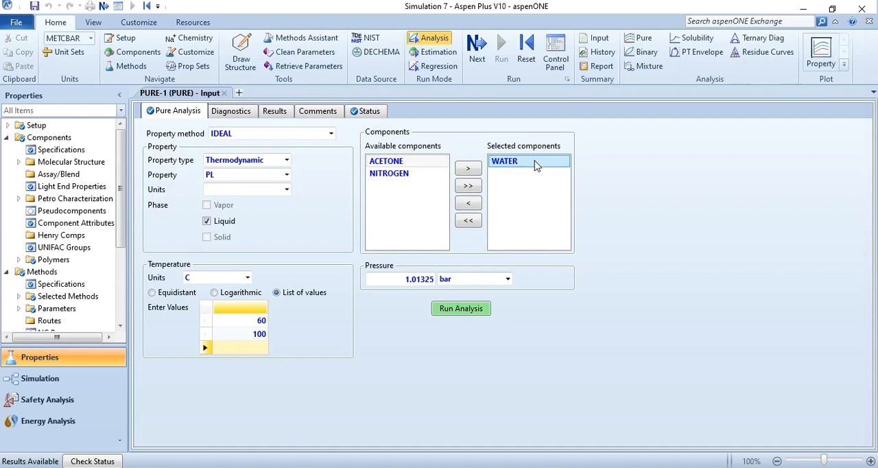
{"action": "left_click", "coordinate": [469, 206]}
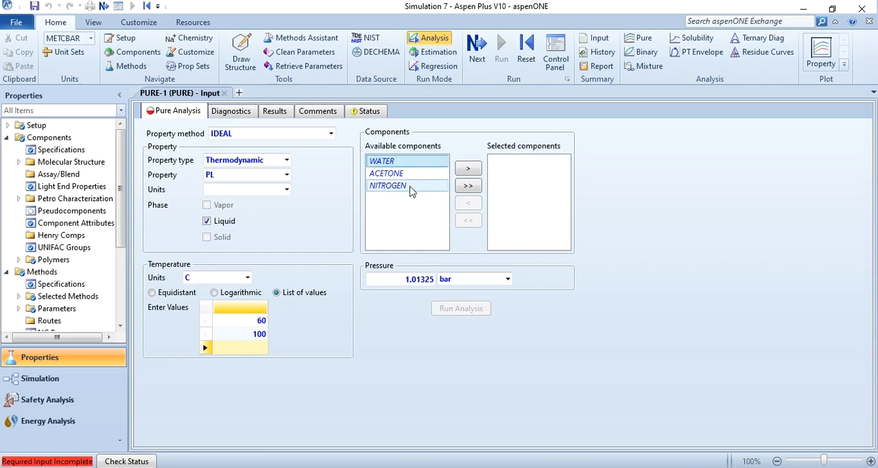
{"action": "left_click", "coordinate": [405, 173]}
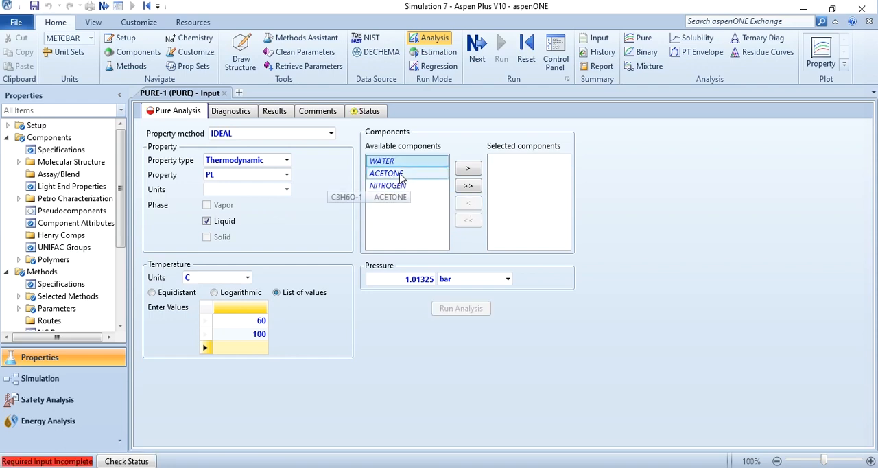
{"action": "left_click", "coordinate": [469, 169]}
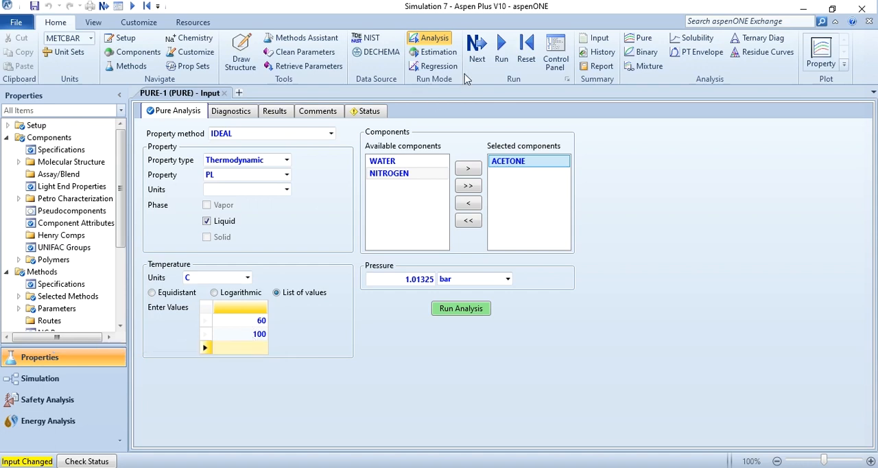
Run the analysis for ACETONE and examine its liquid PL results at 60 and 100 °C
{"action": "left_click", "coordinate": [502, 49]}
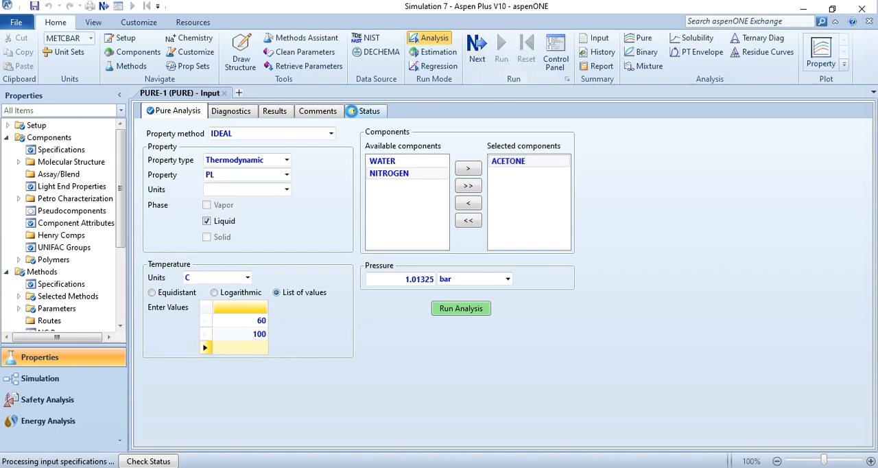
{"action": "left_click", "coordinate": [276, 113]}
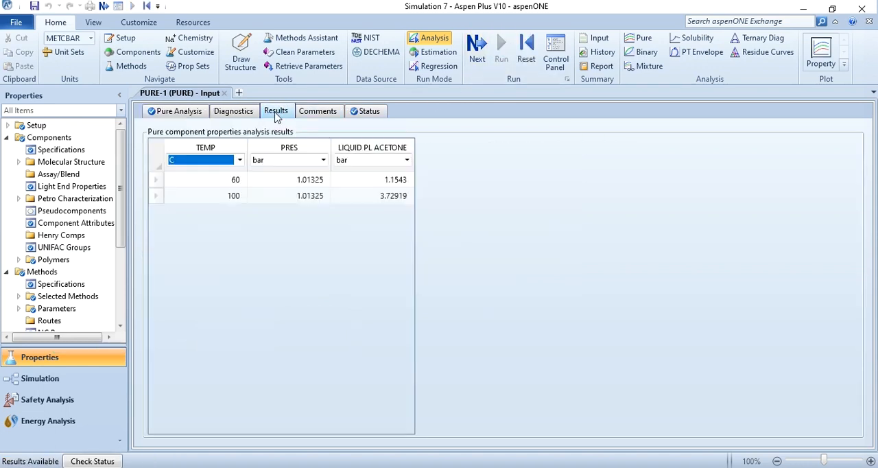
{"action": "left_click", "coordinate": [365, 179]}
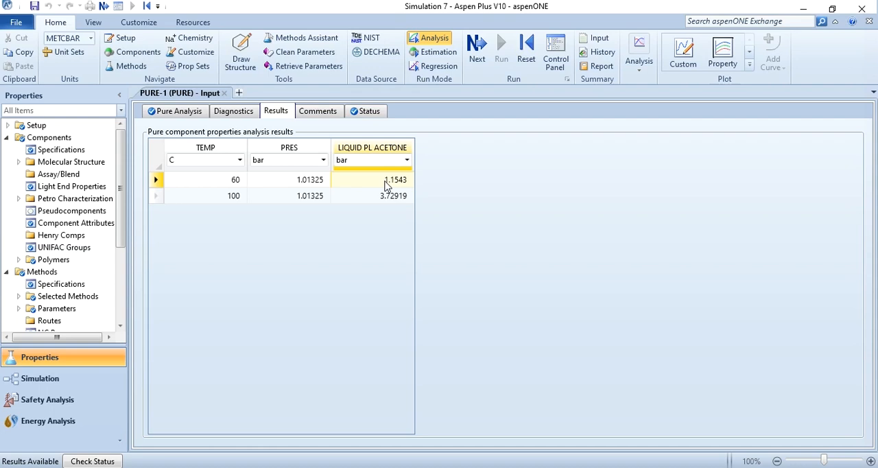
{"action": "left_click", "coordinate": [242, 185]}
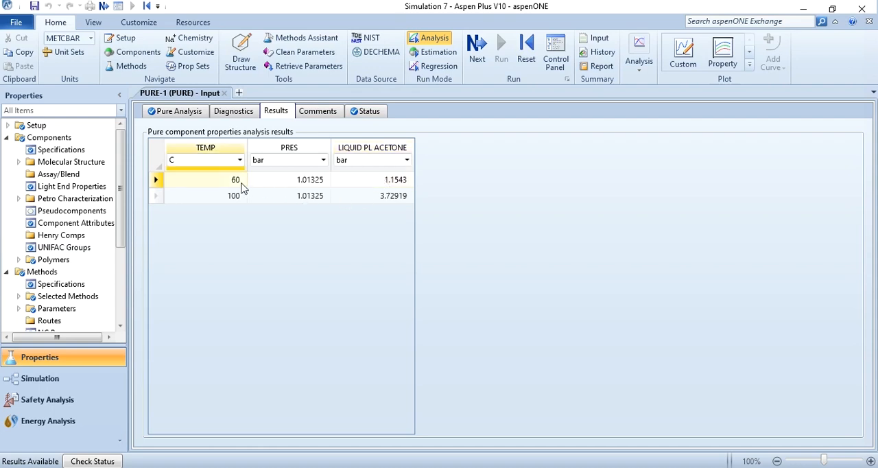
{"action": "left_click", "coordinate": [387, 183]}
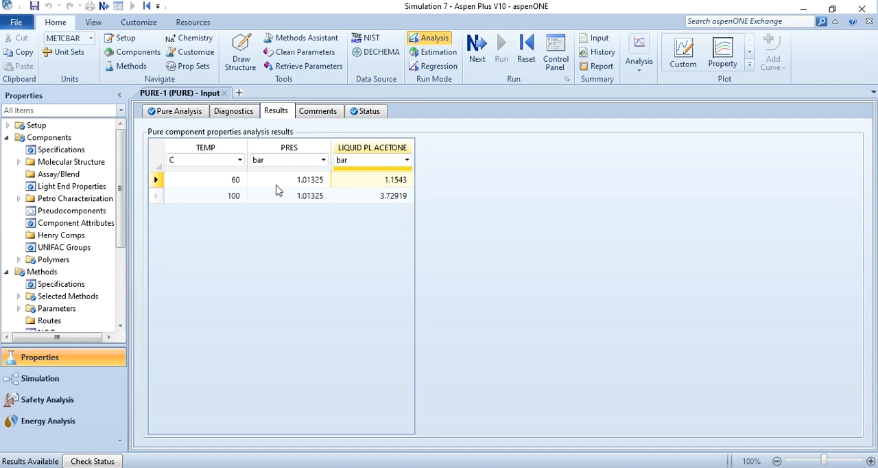
{"action": "left_click", "coordinate": [223, 199]}
{"action": "left_click", "coordinate": [381, 199]}
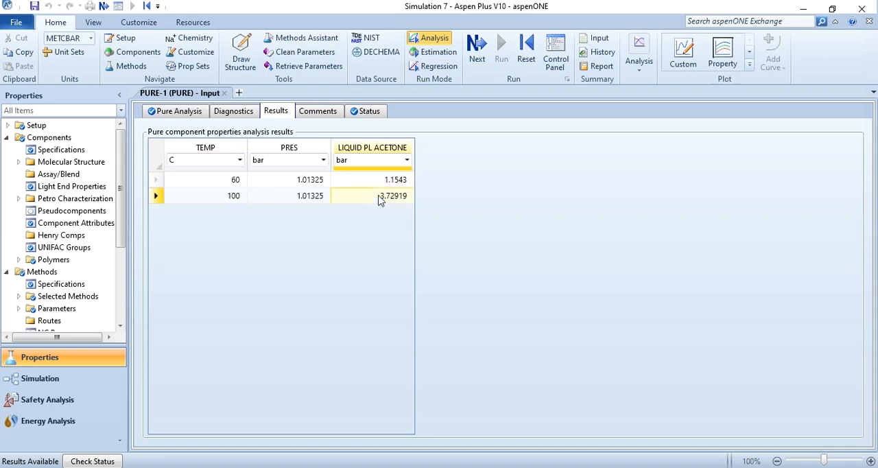
Return to the analysis input and replace ACETONE with WATER and NITROGEN as the selected components
{"action": "left_click", "coordinate": [175, 110]}
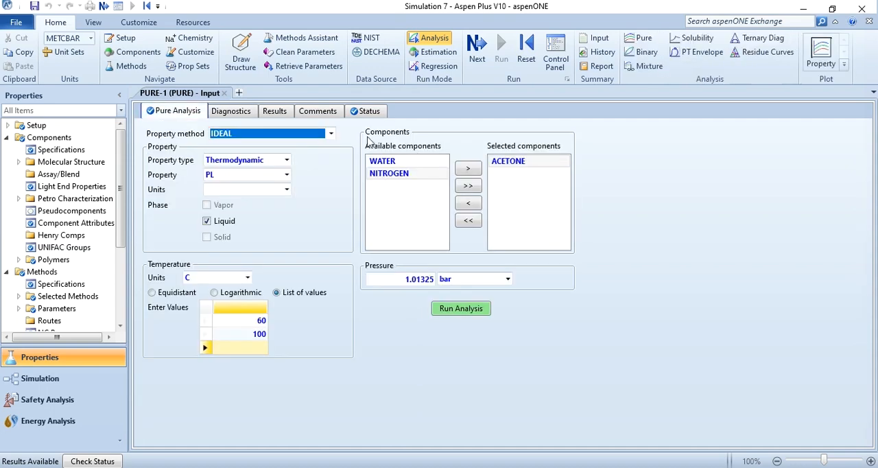
{"action": "left_click", "coordinate": [513, 165]}
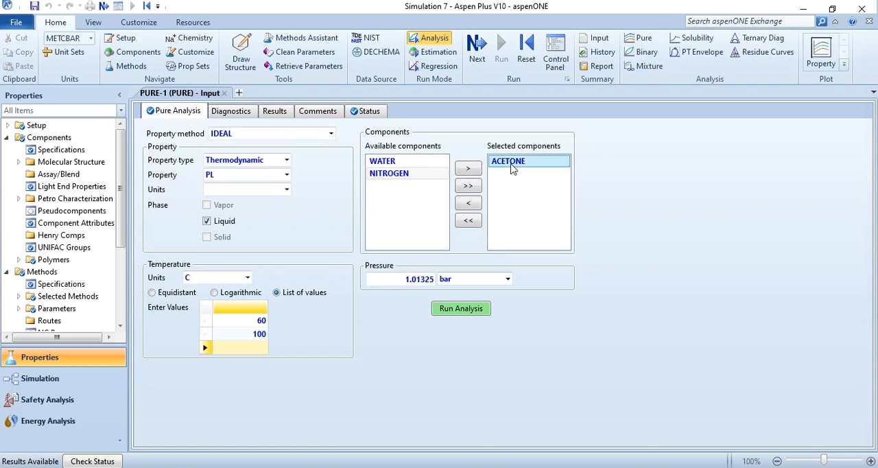
{"action": "left_click", "coordinate": [467, 206]}
{"action": "left_click", "coordinate": [401, 160]}
{"action": "left_click", "coordinate": [468, 169]}
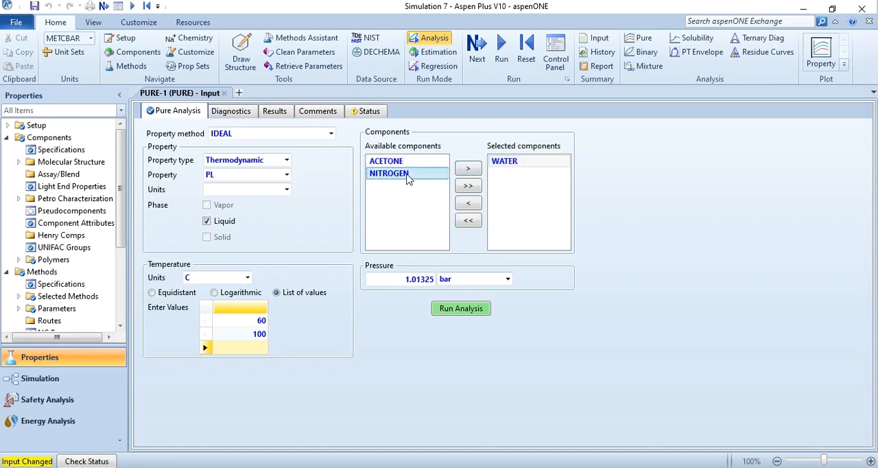
{"action": "left_click", "coordinate": [469, 171]}
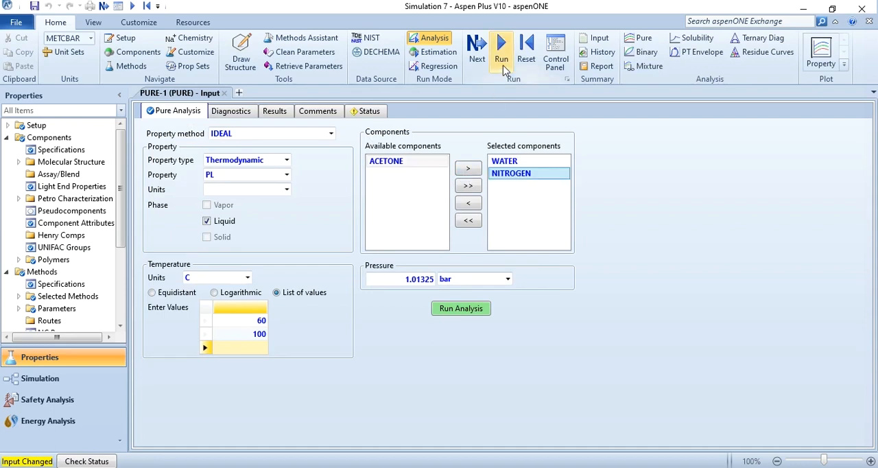
Run the analysis for WATER and NITROGEN and open the results table
{"action": "left_click", "coordinate": [503, 65]}
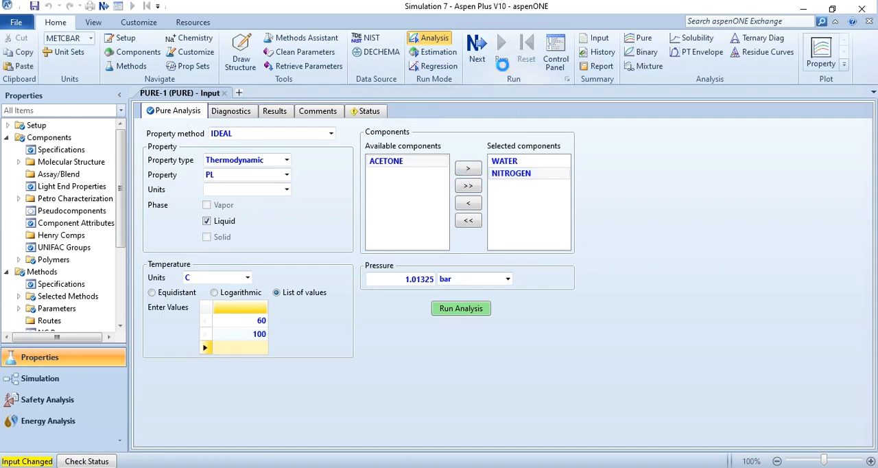
{"action": "left_click", "coordinate": [280, 111]}
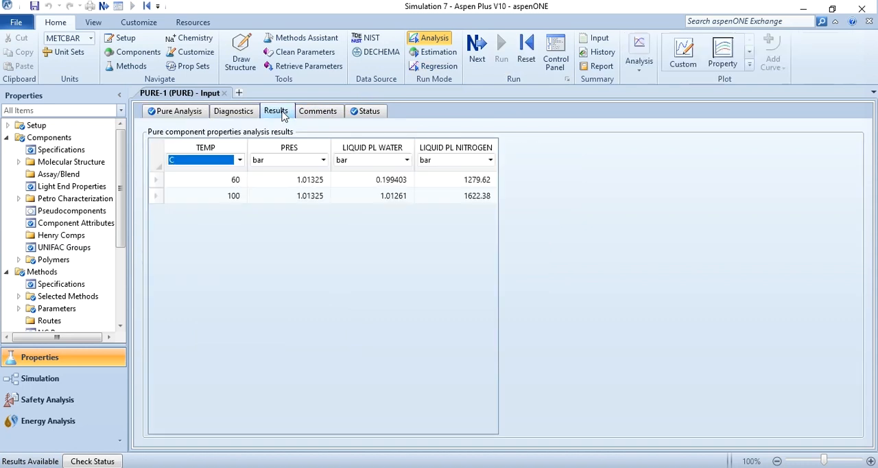